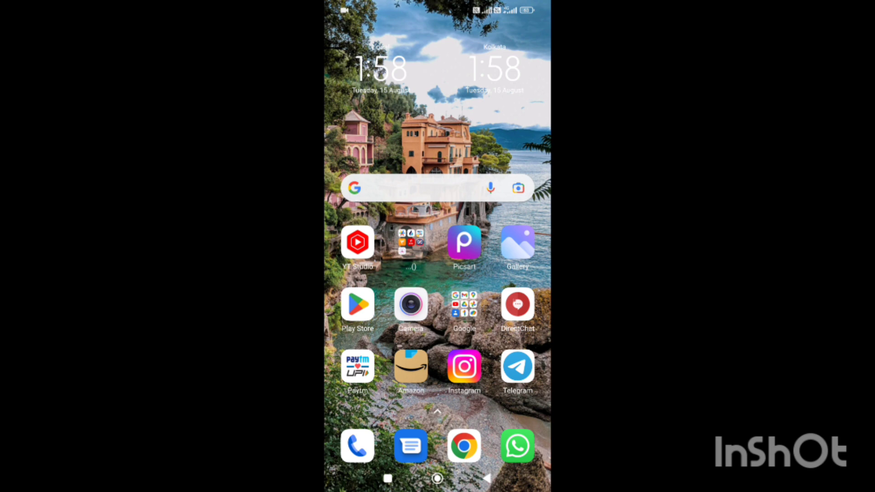
# - Send 'Hi' in the contact's WhatsApp chat and return to the home screen
pyautogui.click(517, 446)
pyautogui.click(390, 447)
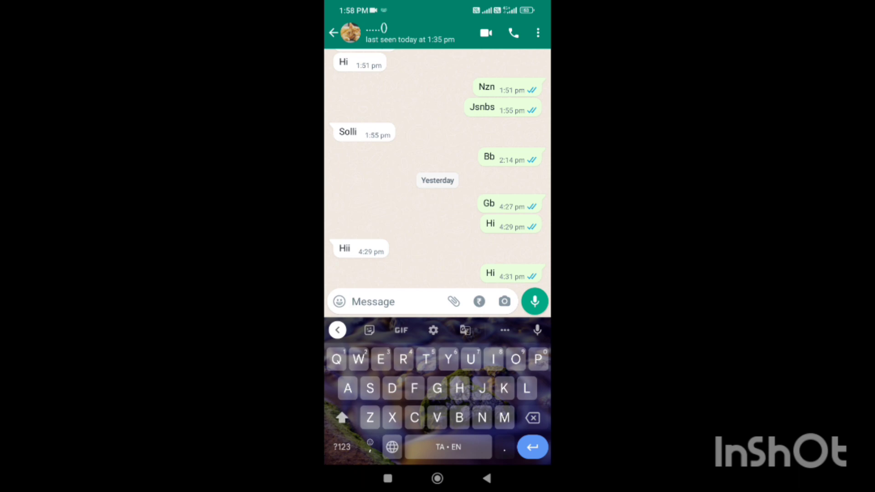
pyautogui.write('Hi')
pyautogui.click(535, 301)
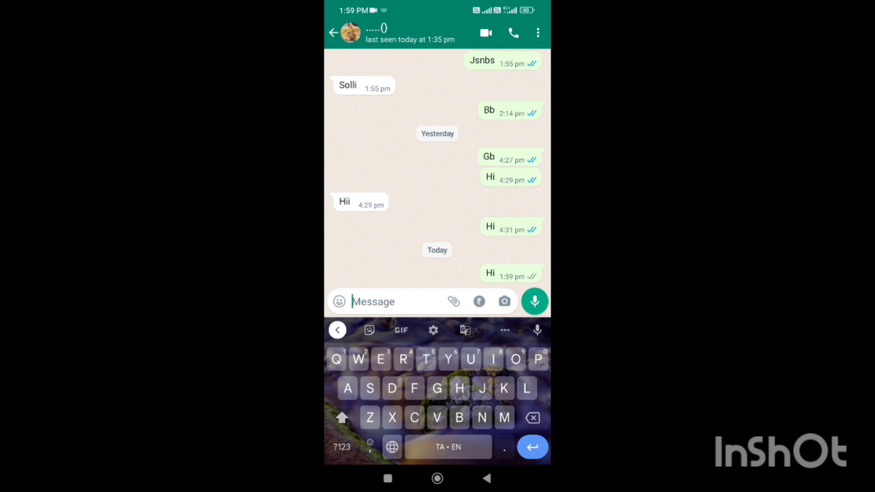
pyautogui.click(438, 478)
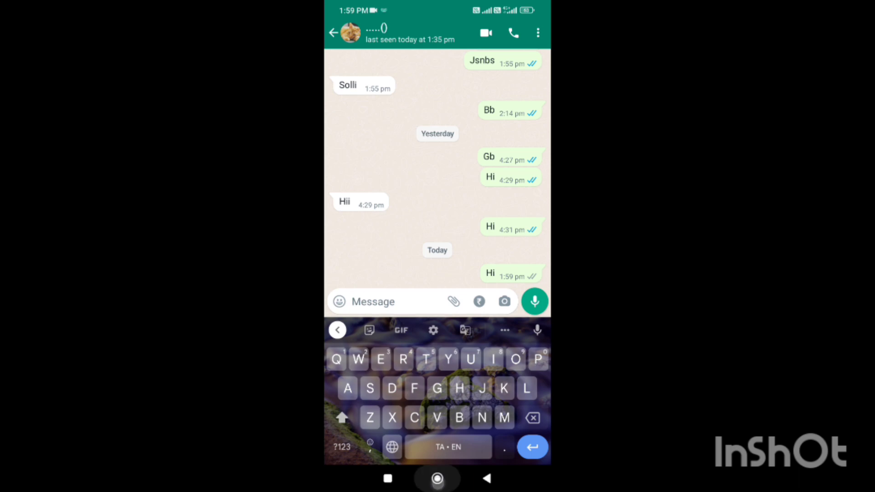
pyautogui.click(531, 306)
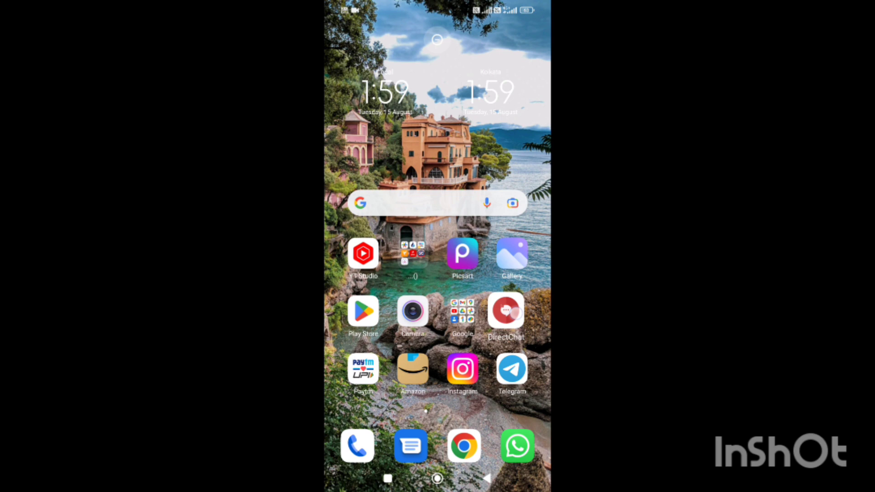
# - Open DirectChat and allow it to auto start in the system Autostart settings
pyautogui.click(516, 314)
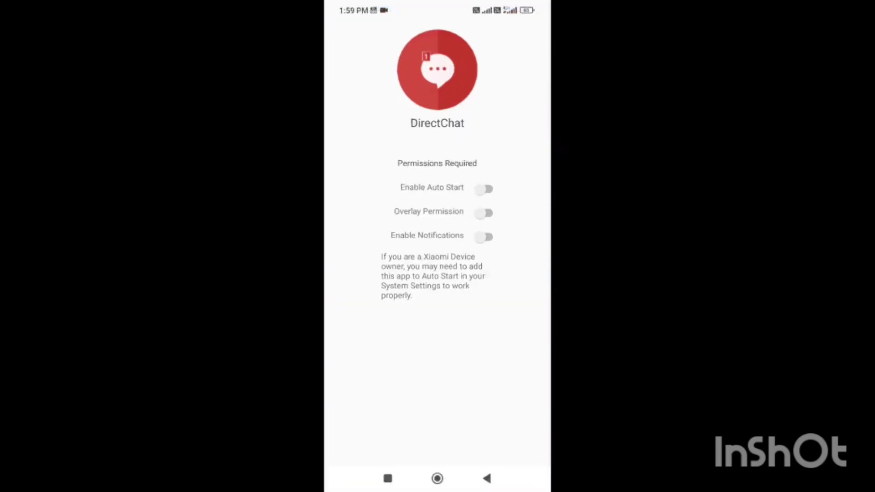
pyautogui.click(467, 377)
pyautogui.click(484, 188)
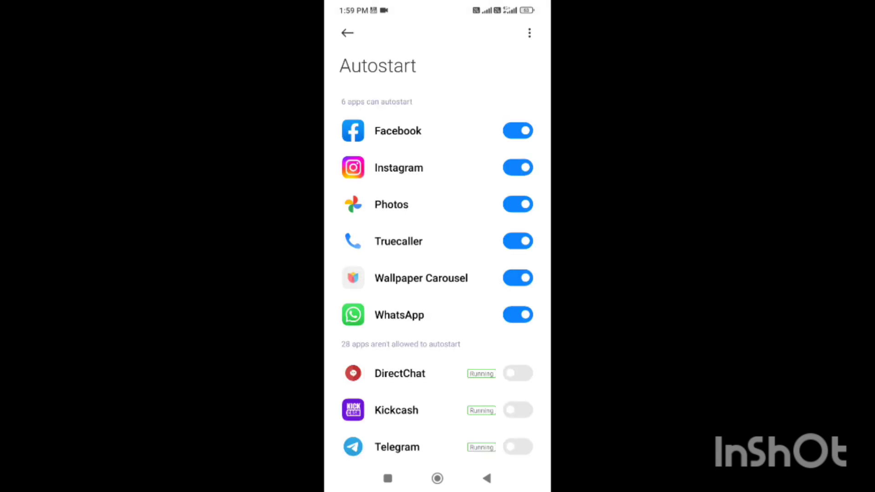
pyautogui.scroll(-3, 493, 254)
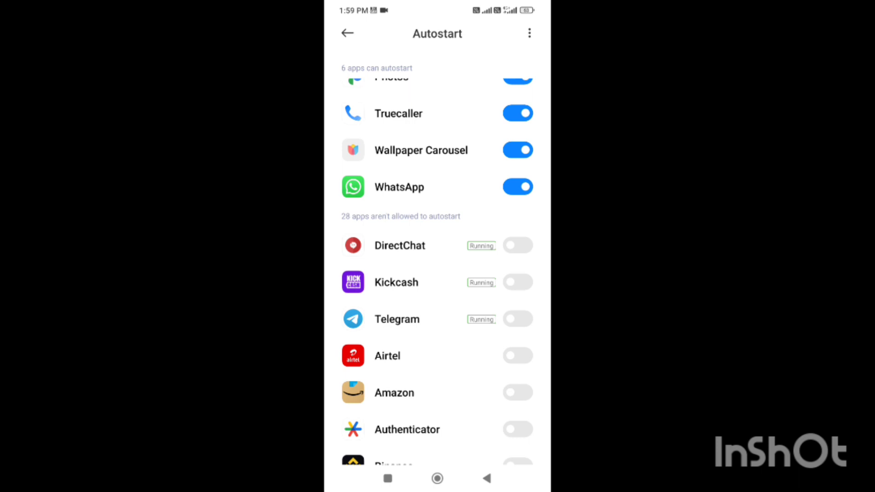
pyautogui.click(518, 245)
pyautogui.click(486, 479)
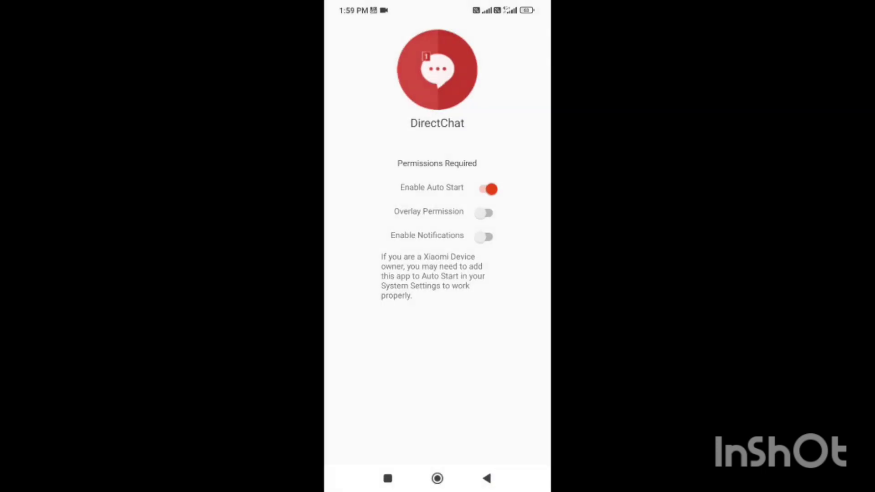
# - Grant DirectChat overlay permission and enable its notifications
pyautogui.click(486, 213)
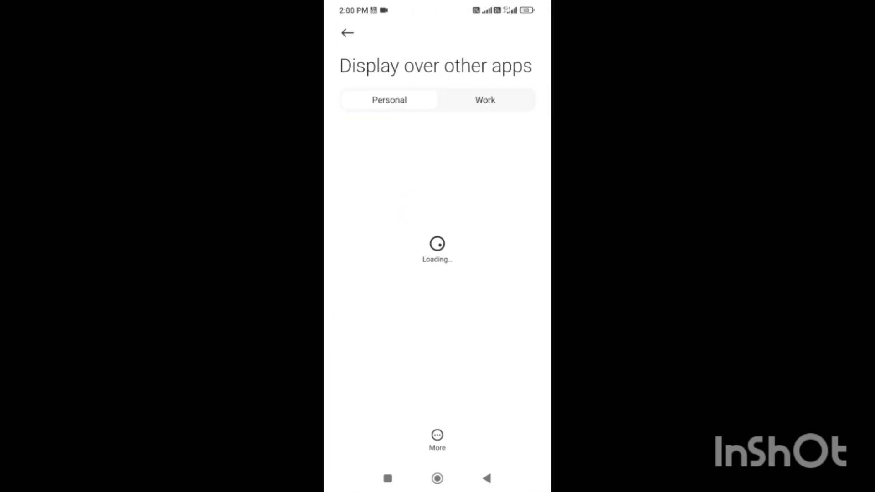
pyautogui.click(486, 479)
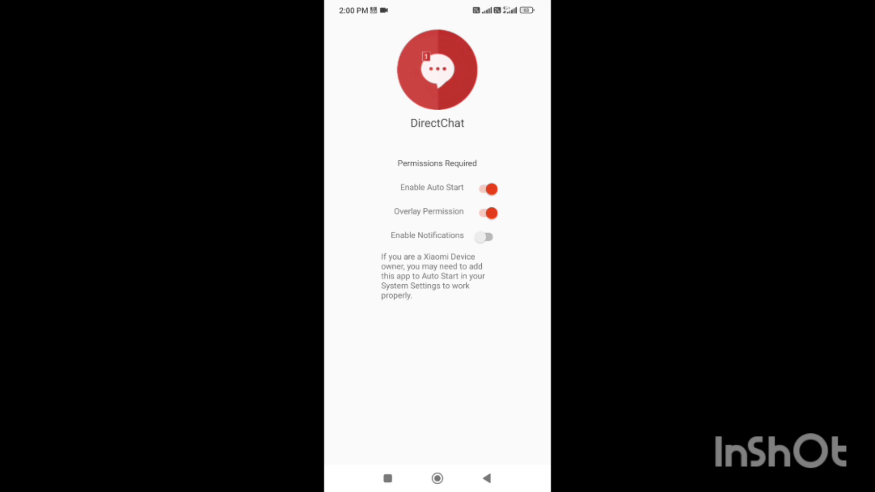
pyautogui.click(487, 236)
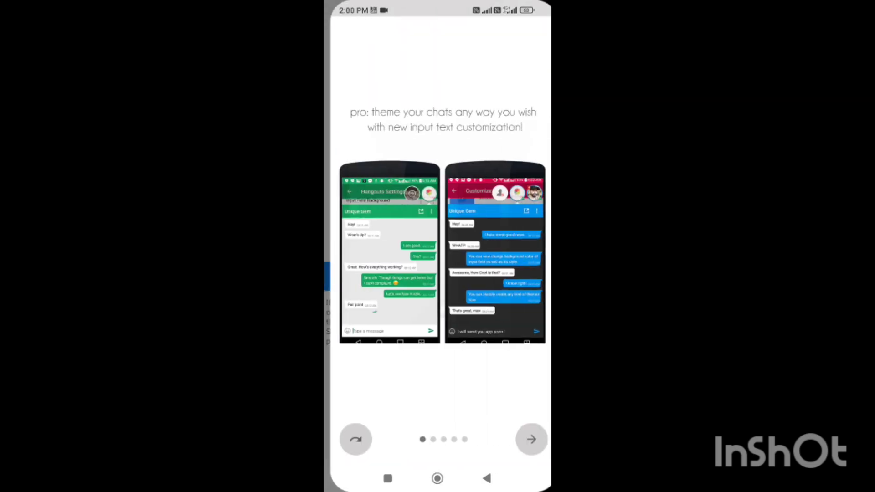
# - Swipe through DirectChat's intro pages, finish the tour, and dismiss the FAQ tip
pyautogui.moveTo(493, 294)
pyautogui.mouseDown()
pyautogui.moveTo(384, 294)
pyautogui.moveTo(416, 297)
pyautogui.mouseUp()
pyautogui.moveTo(493, 294); pyautogui.dragTo(383, 294)
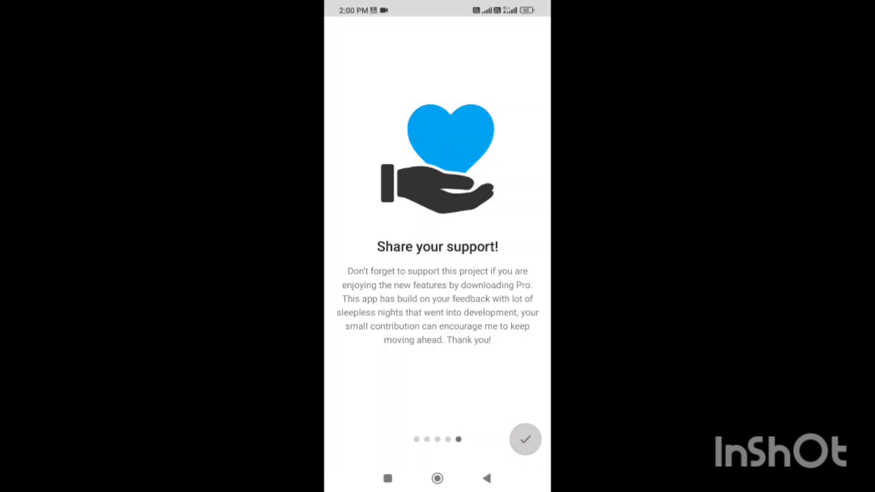
pyautogui.click(525, 440)
pyautogui.click(492, 203)
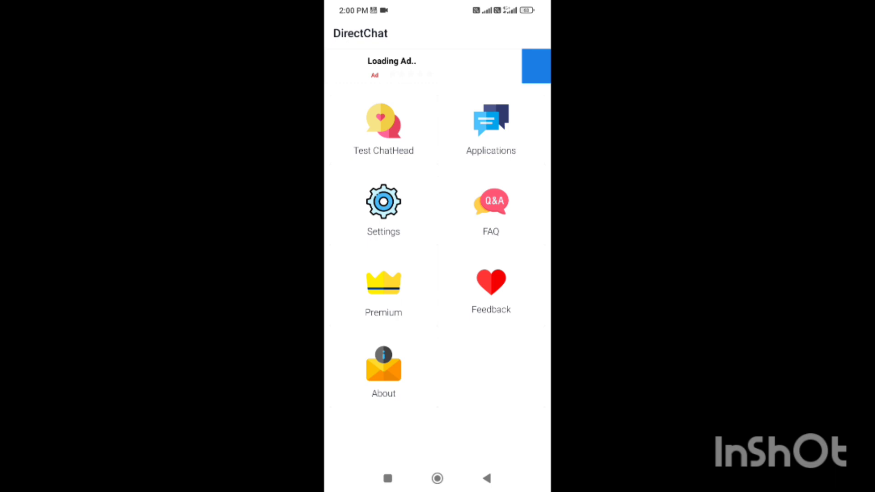
# - Open the contact's WhatsApp chat from the home screen and send another 'Hi'
pyautogui.click(437, 479)
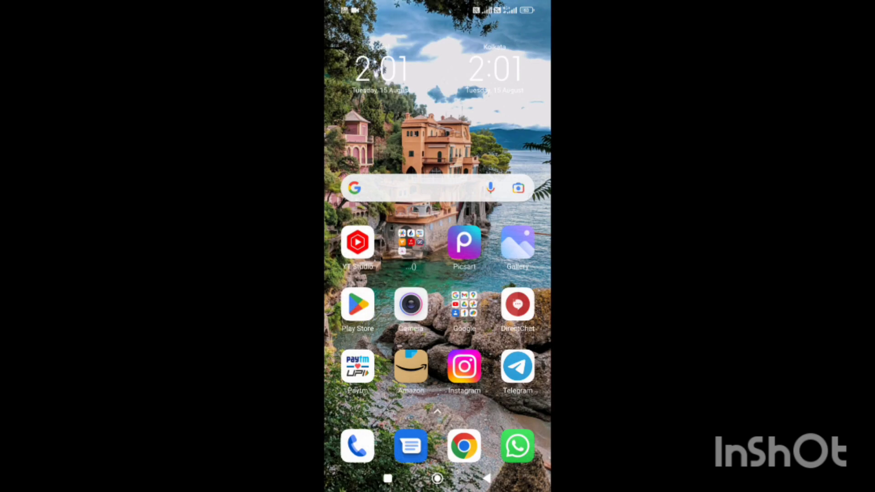
pyautogui.click(518, 446)
pyautogui.click(383, 447)
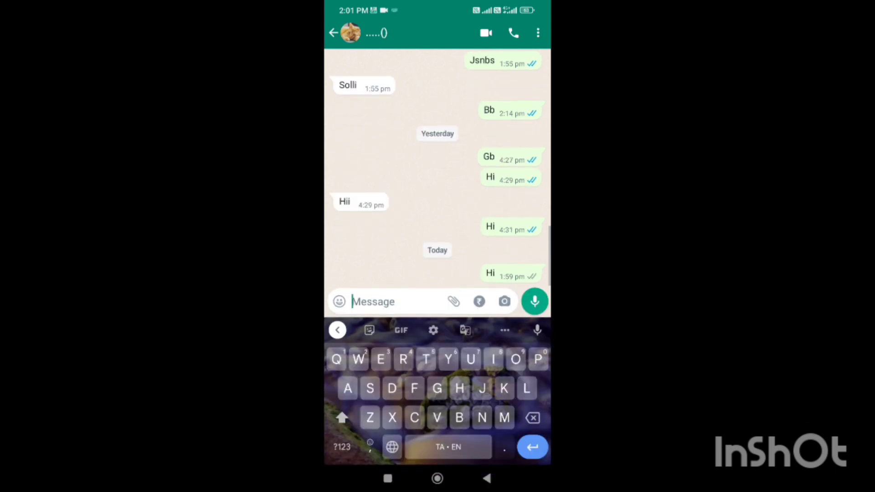
pyautogui.click(437, 478)
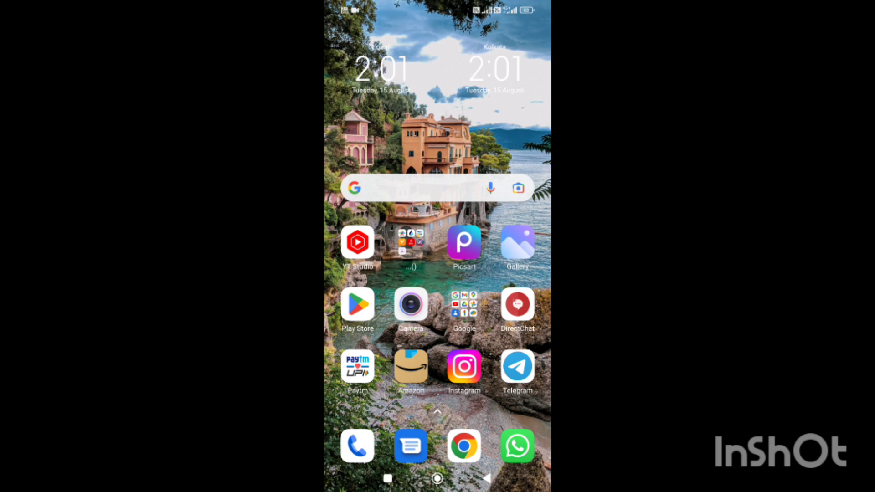
pyautogui.click(518, 446)
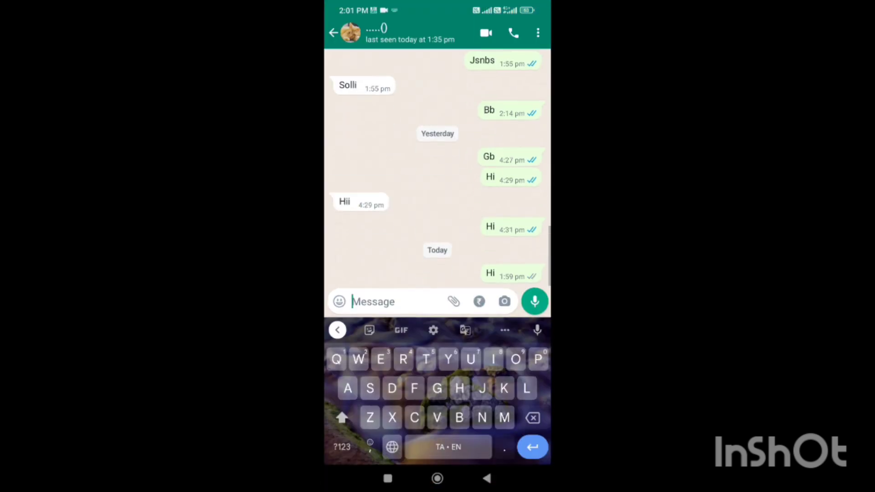
pyautogui.write('Hi')
pyautogui.click(535, 302)
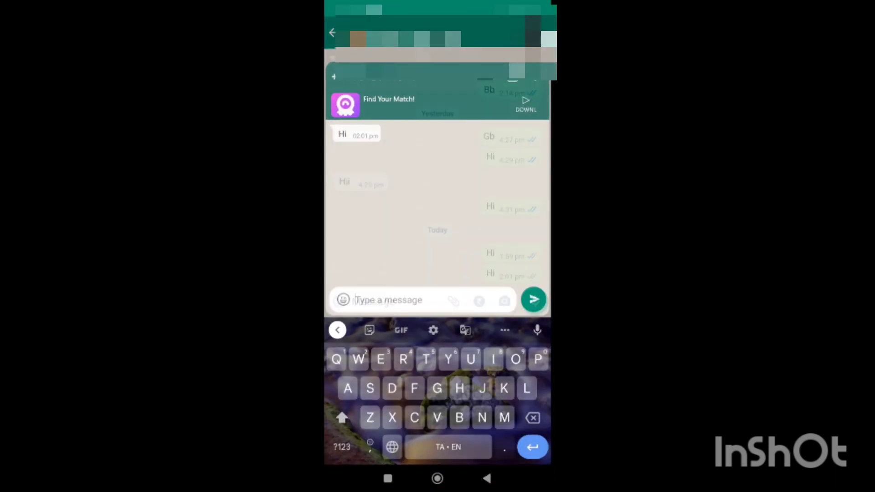
pyautogui.write('Hi')
# - Send the 'Hi' reply from DirectChat's floating chat window
pyautogui.click(534, 300)
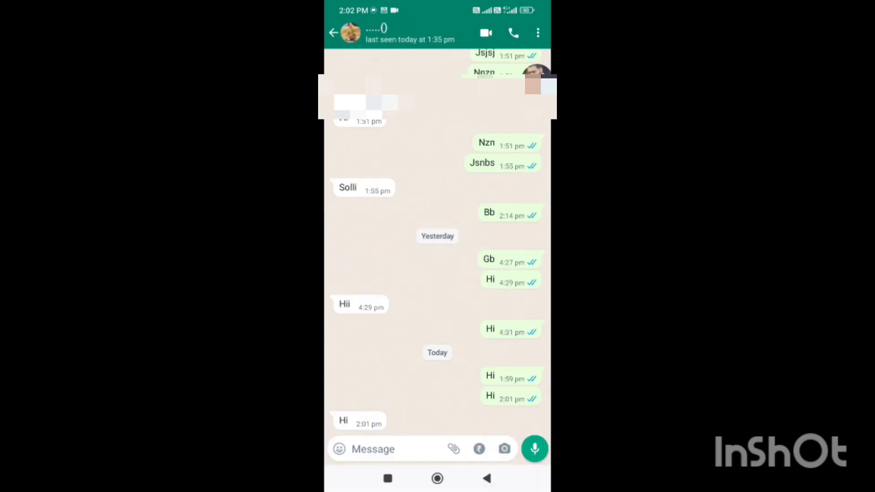
# - Move the chat head aside, send another 'Hi' in WhatsApp, and return home
pyautogui.moveTo(537, 75)
pyautogui.mouseDown()
pyautogui.moveTo(510, 107)
pyautogui.moveTo(443, 275)
pyautogui.moveTo(448, 357)
pyautogui.moveTo(438, 429)
pyautogui.mouseUp()
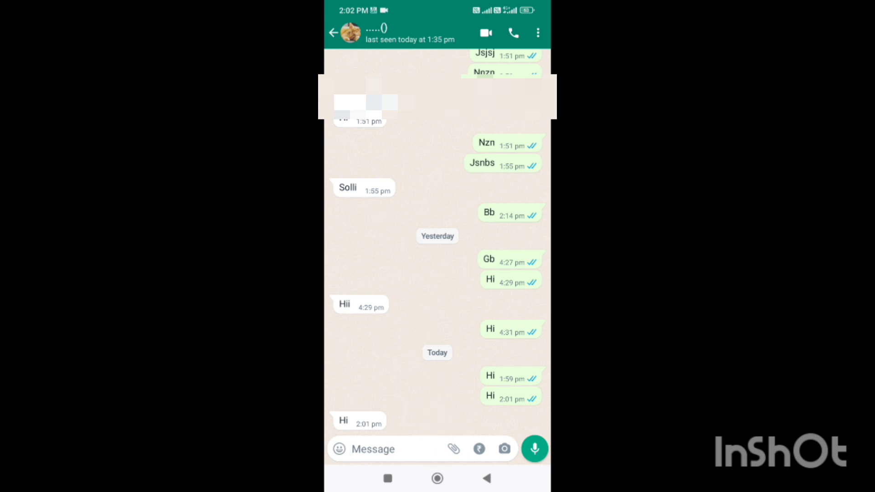
pyautogui.click(383, 449)
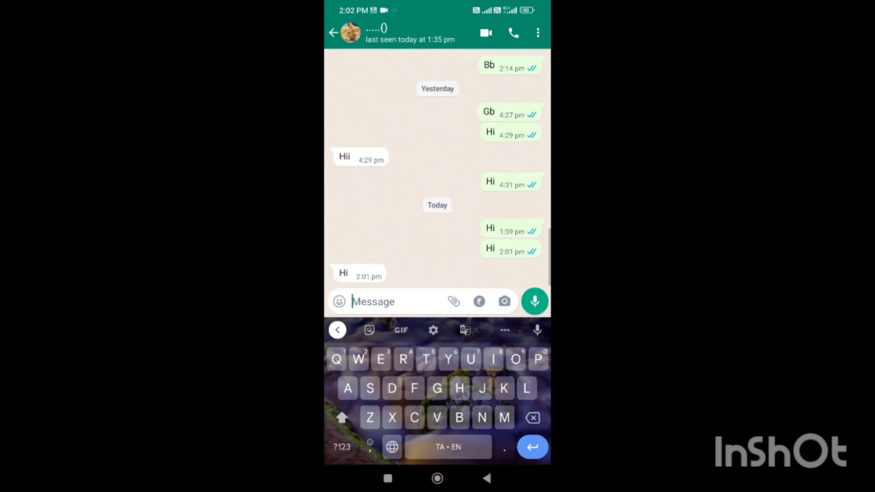
pyautogui.write('Hi')
pyautogui.click(534, 302)
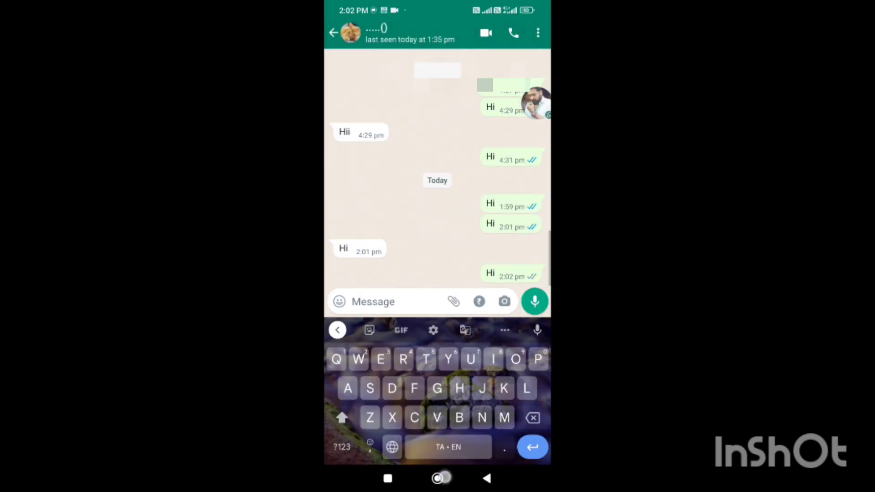
pyautogui.press('Home')
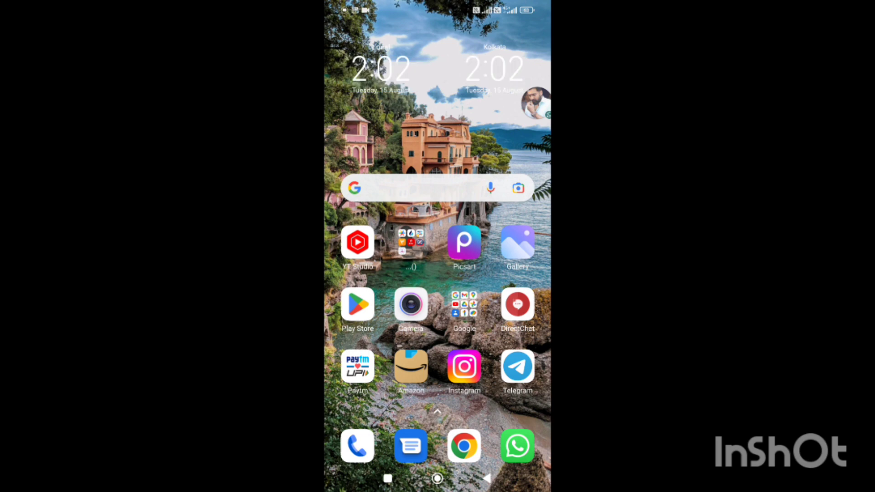